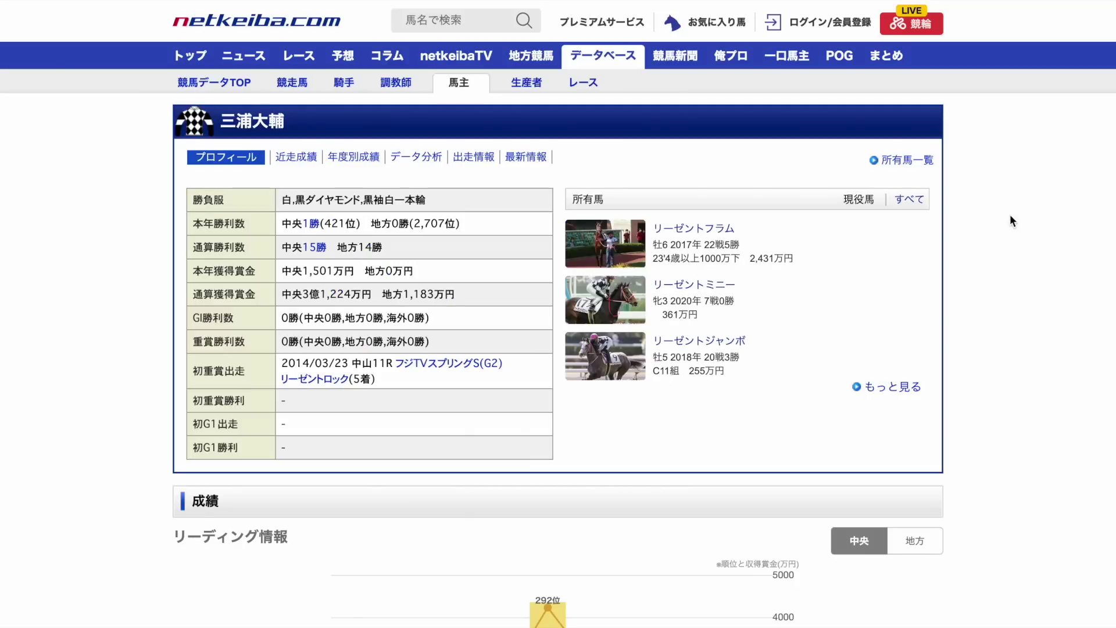
Open the racehorse owner's results by year (年度別成績).
left_click(360, 157)
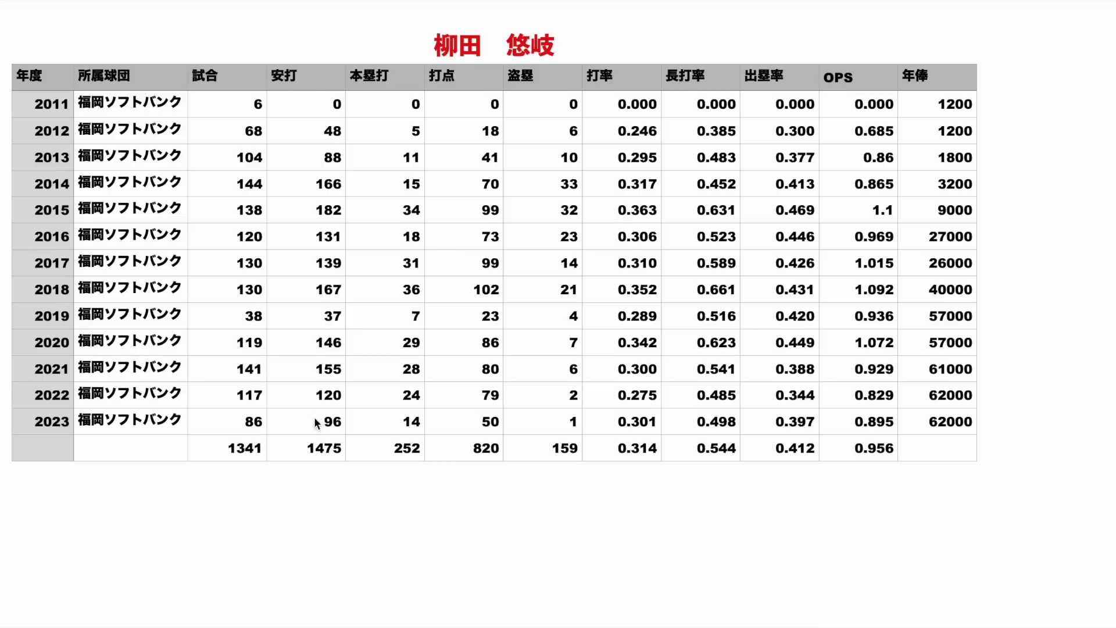
Inspect the career total of hits (安打) in the player's statistics table and highlight that whole column.
left_click(313, 456)
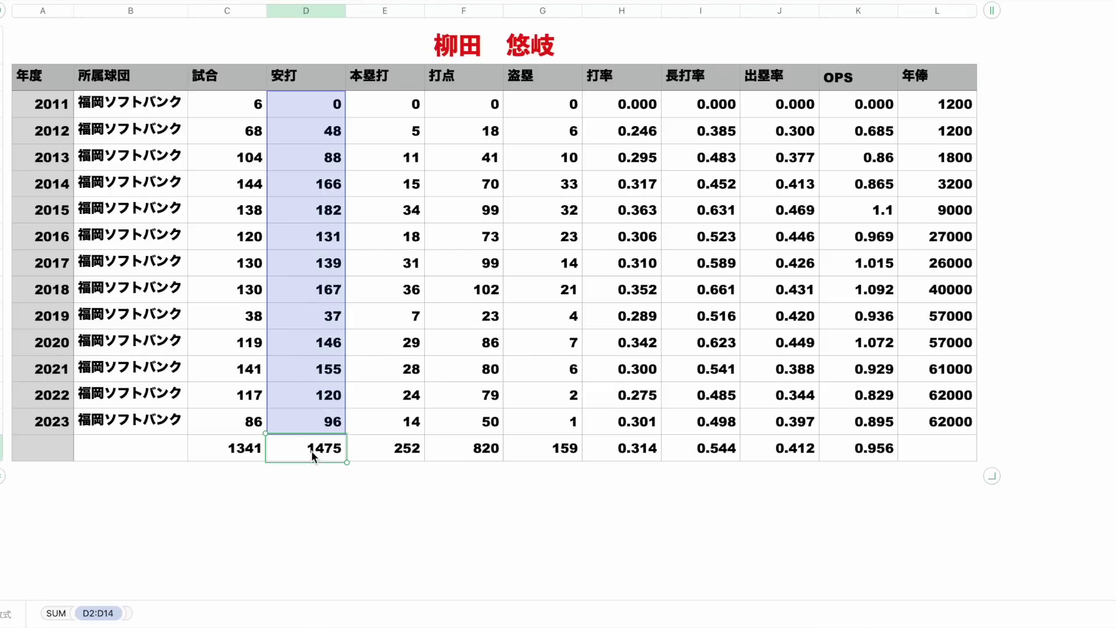
left_click(305, 11)
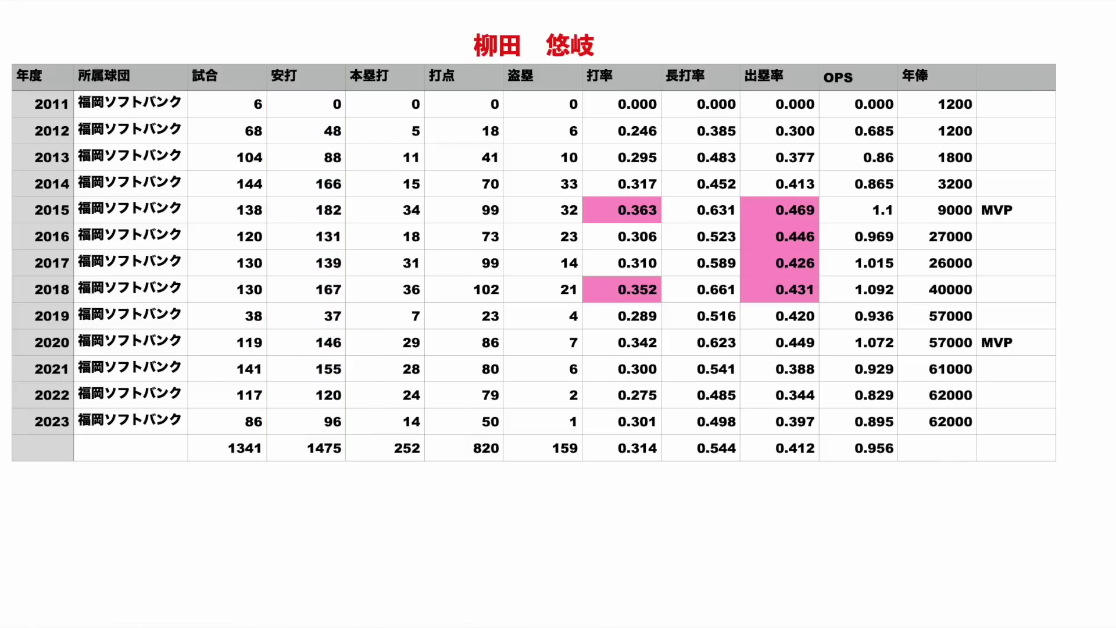
Highlight the 2015 and 2020 MVP season rows and examine the 2015 batting, slugging and on-base averages and the 2020 salary.
left_click(6, 210)
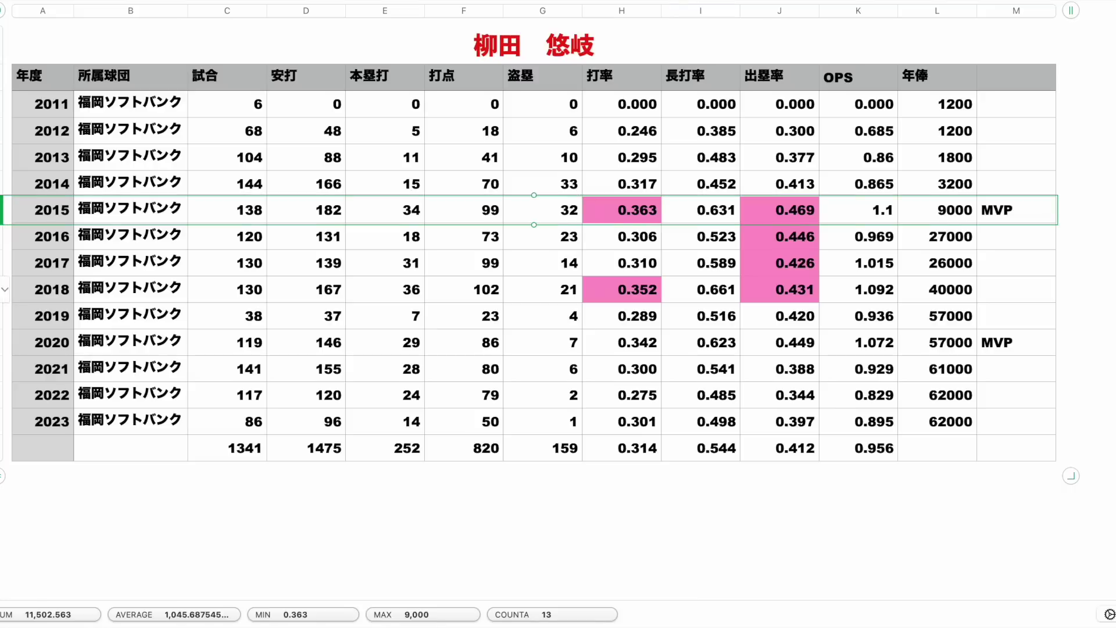
left_click(6, 342)
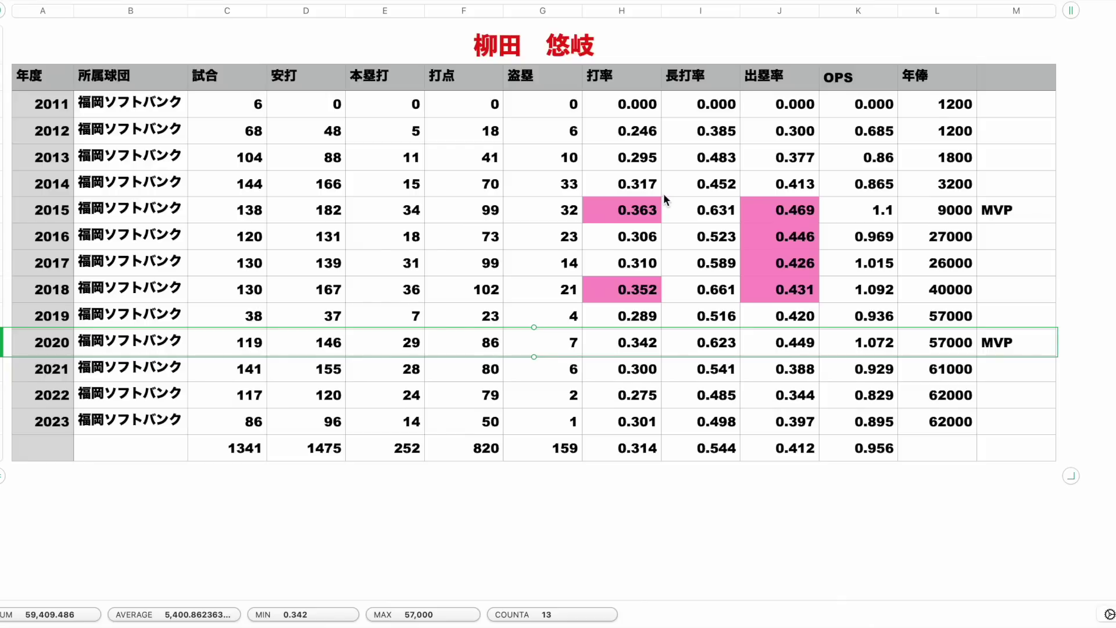
left_click(634, 212)
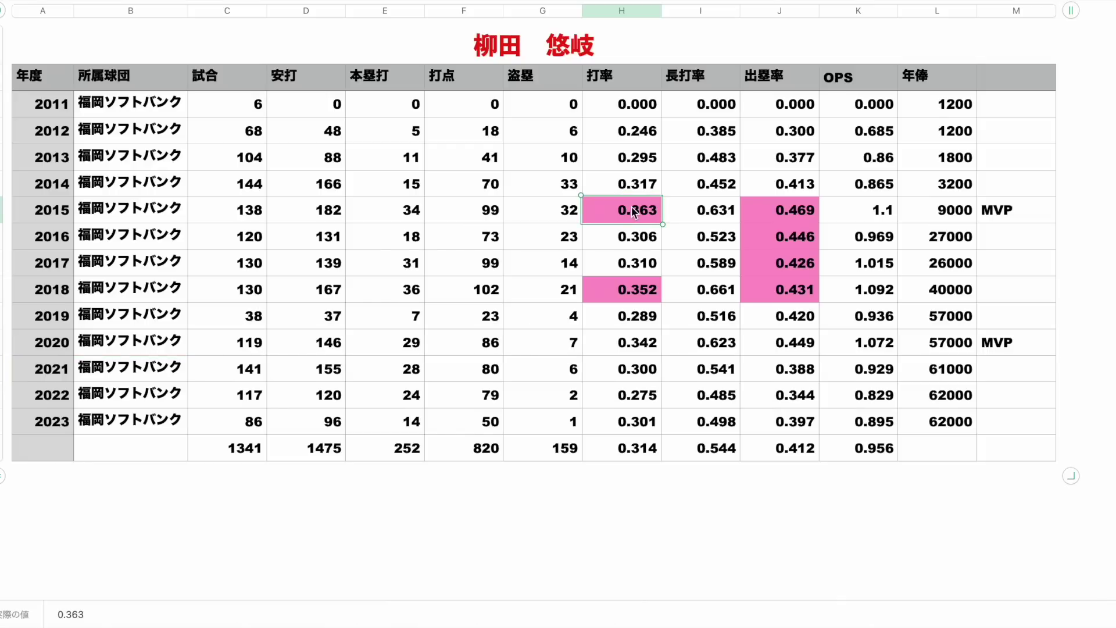
left_click(708, 213)
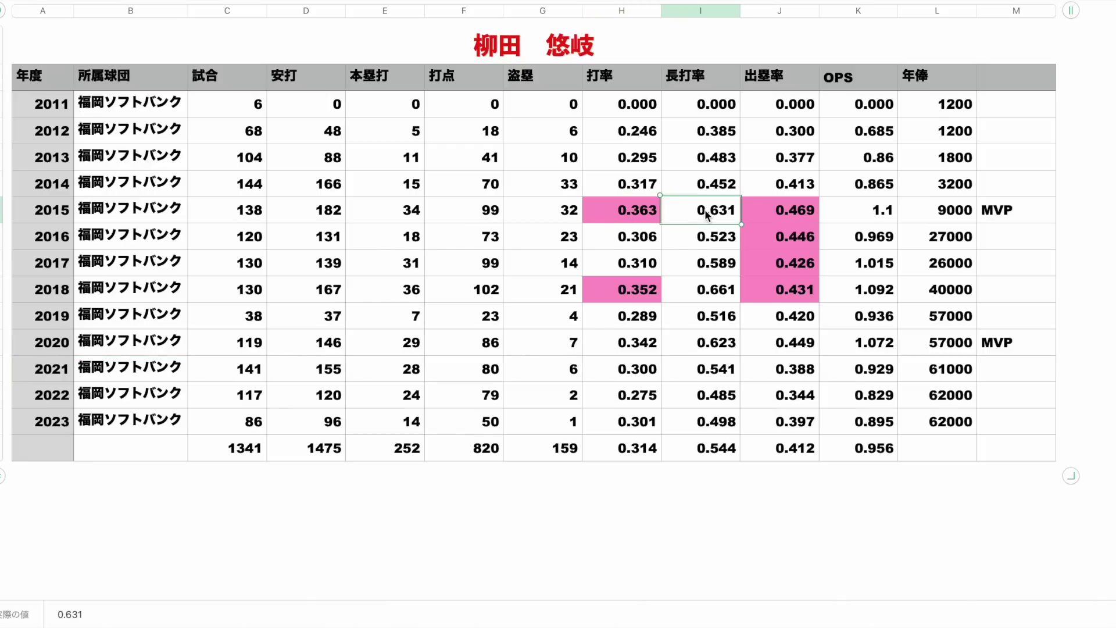
left_click(792, 218)
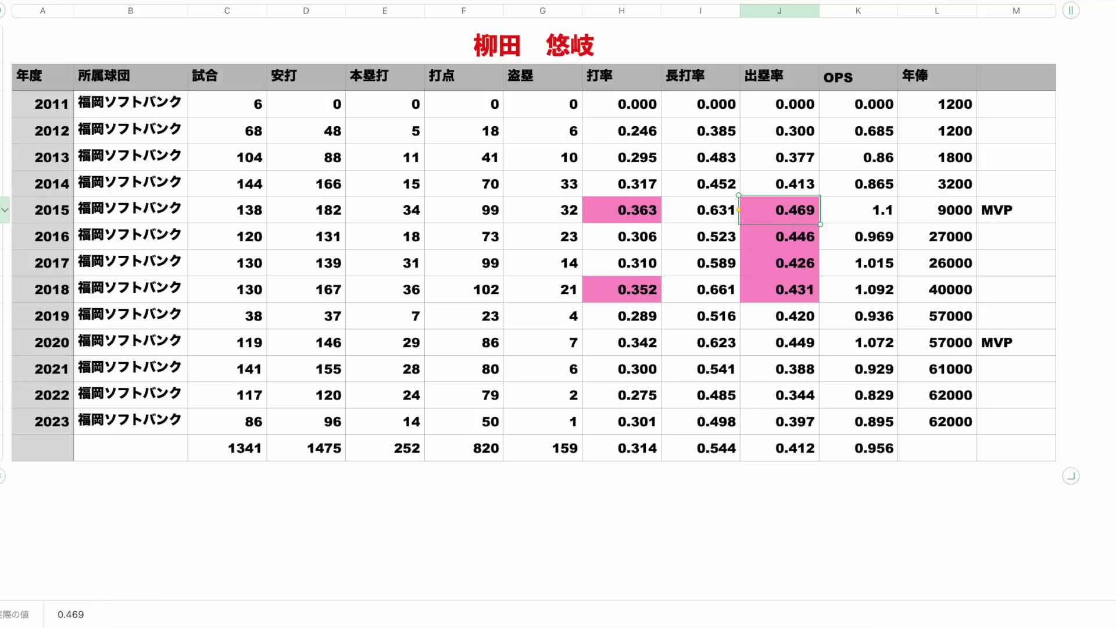
left_click(5, 210)
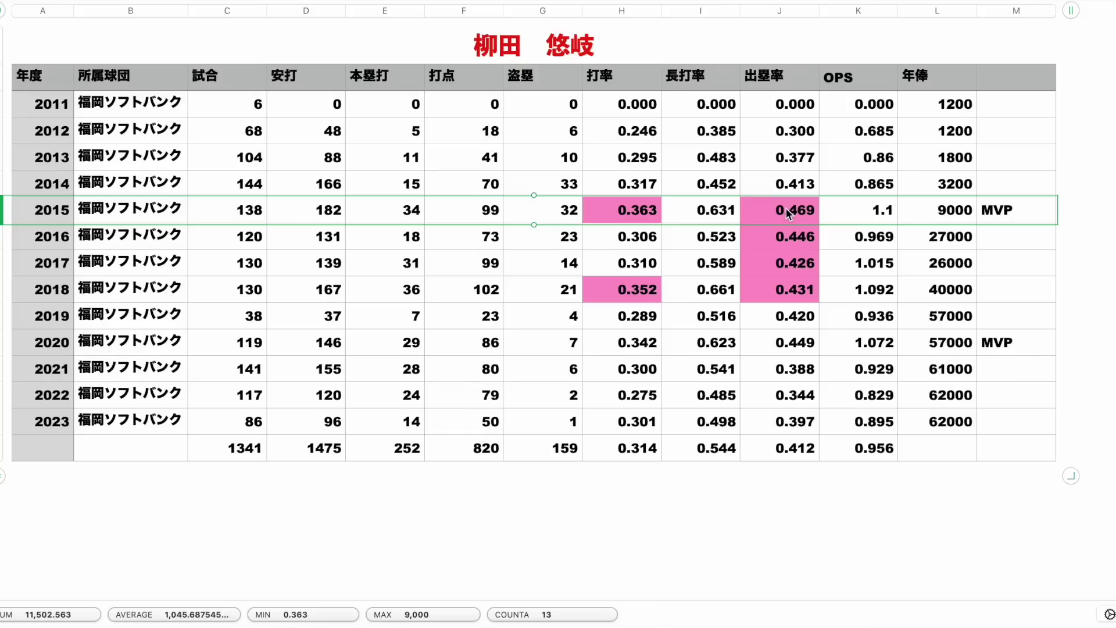
left_click(924, 342)
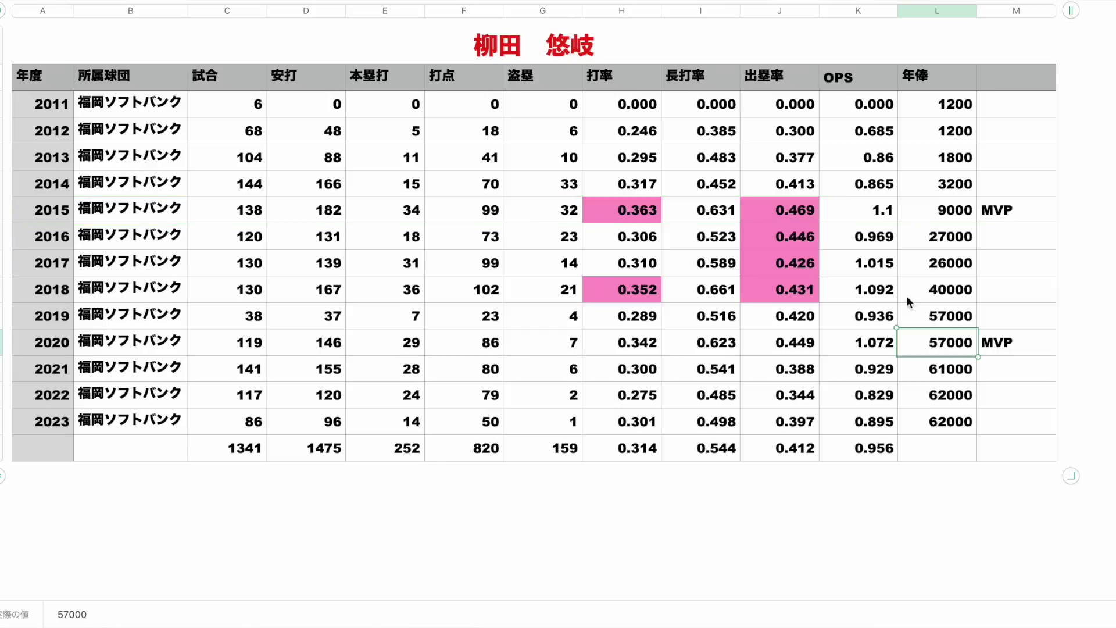
Highlight the OPS column and examine its cells for 2015, 2017, 2018, 2020 and the career total, finishing with nothing selected.
left_click(859, 11)
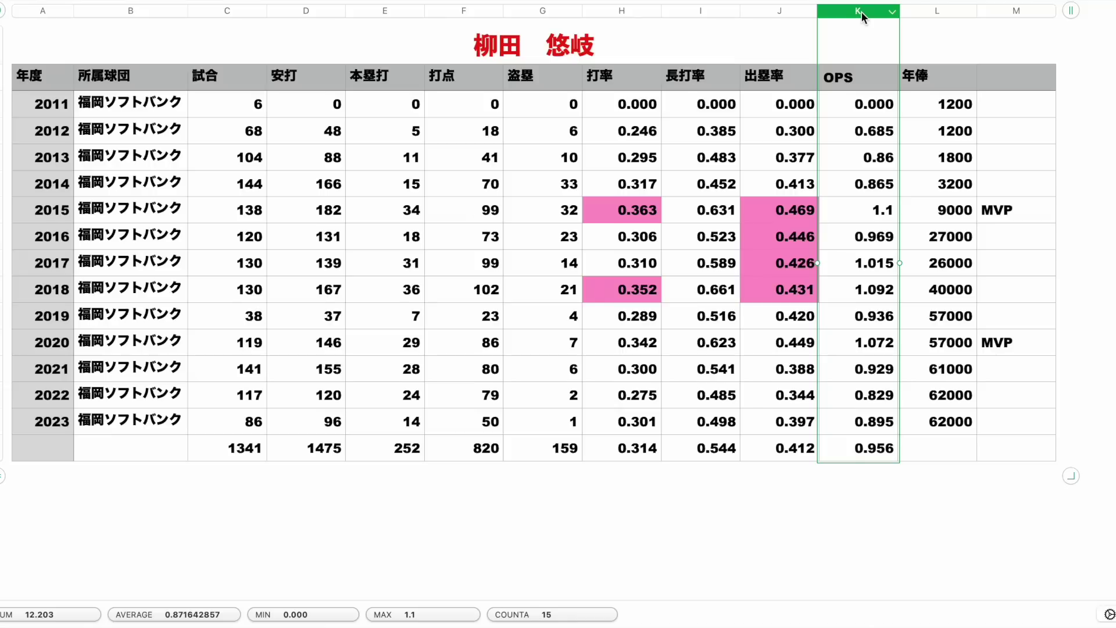
double_click(880, 208)
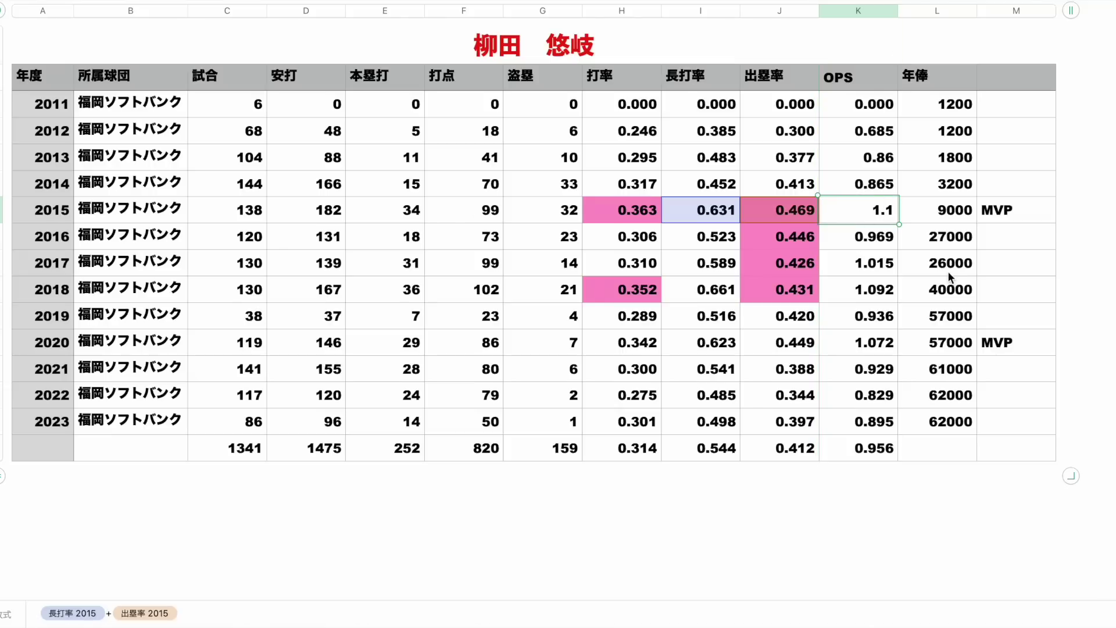
double_click(872, 266)
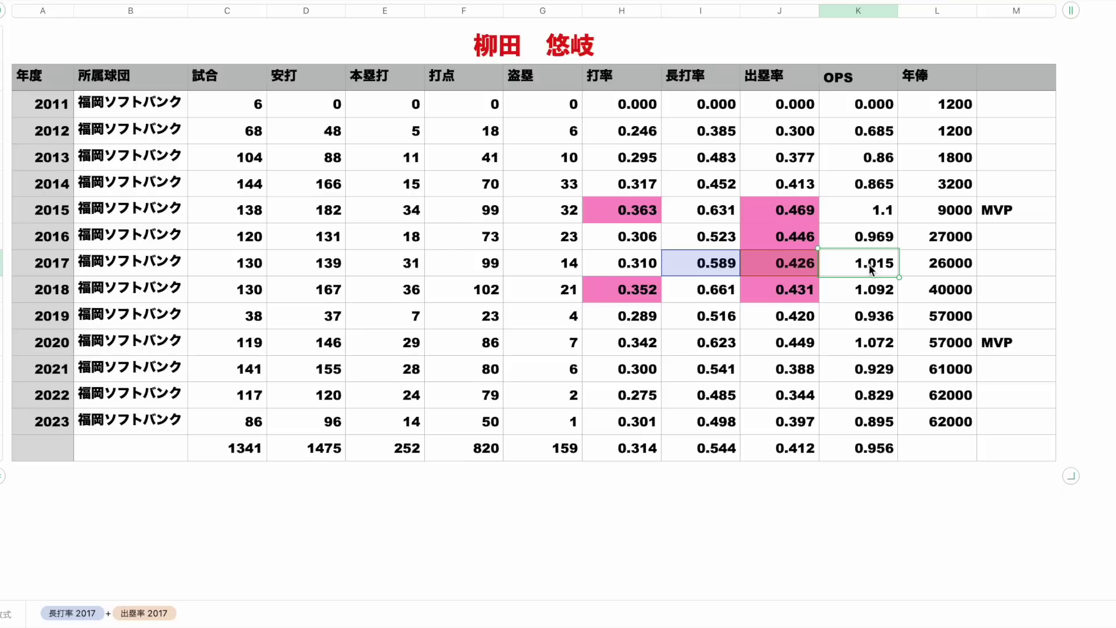
double_click(872, 291)
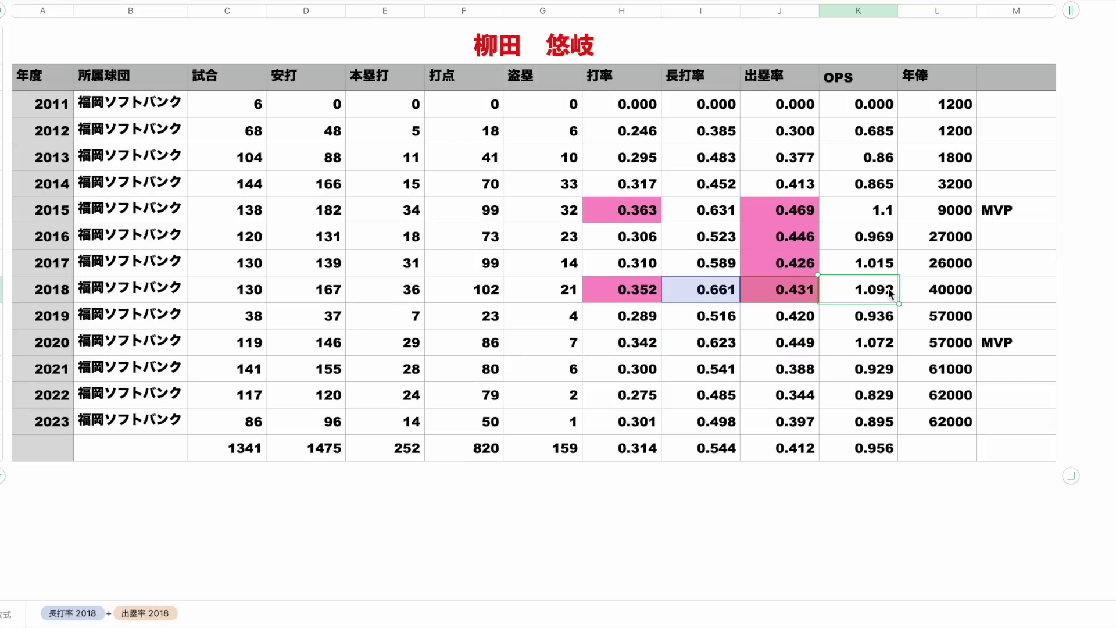
double_click(889, 263)
double_click(885, 209)
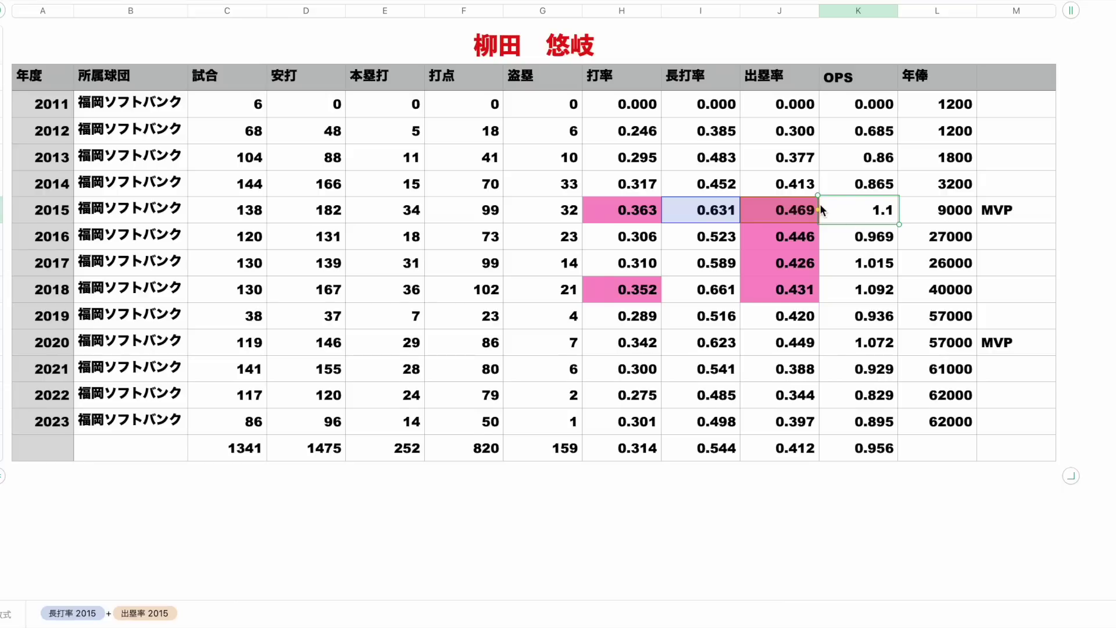
double_click(853, 260)
double_click(869, 290)
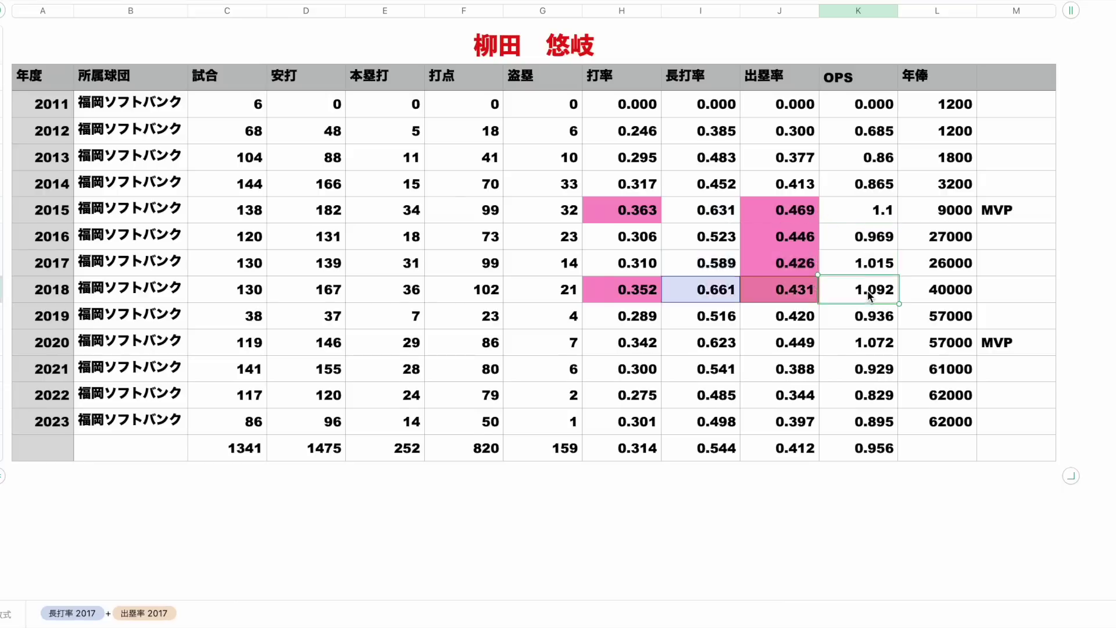
double_click(881, 346)
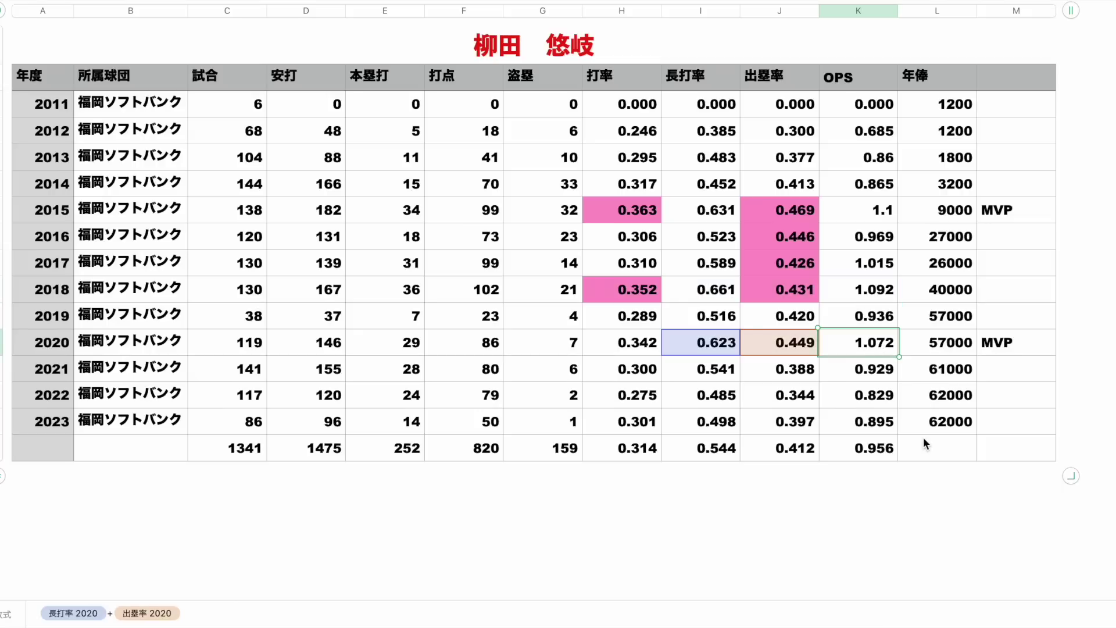
double_click(871, 448)
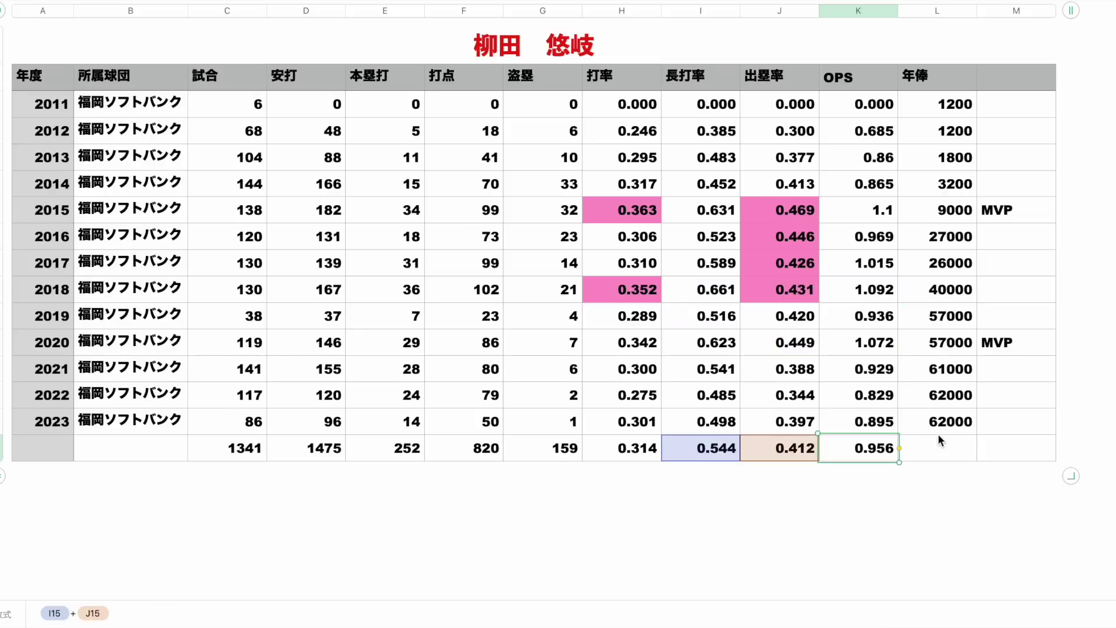
left_click(892, 487)
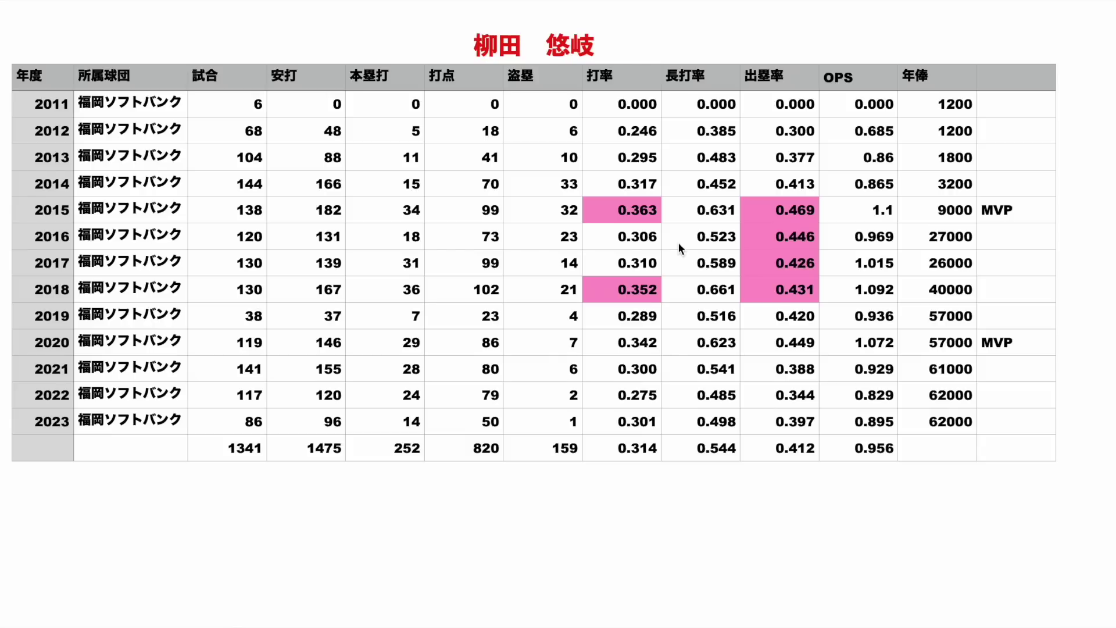
left_click(468, 45)
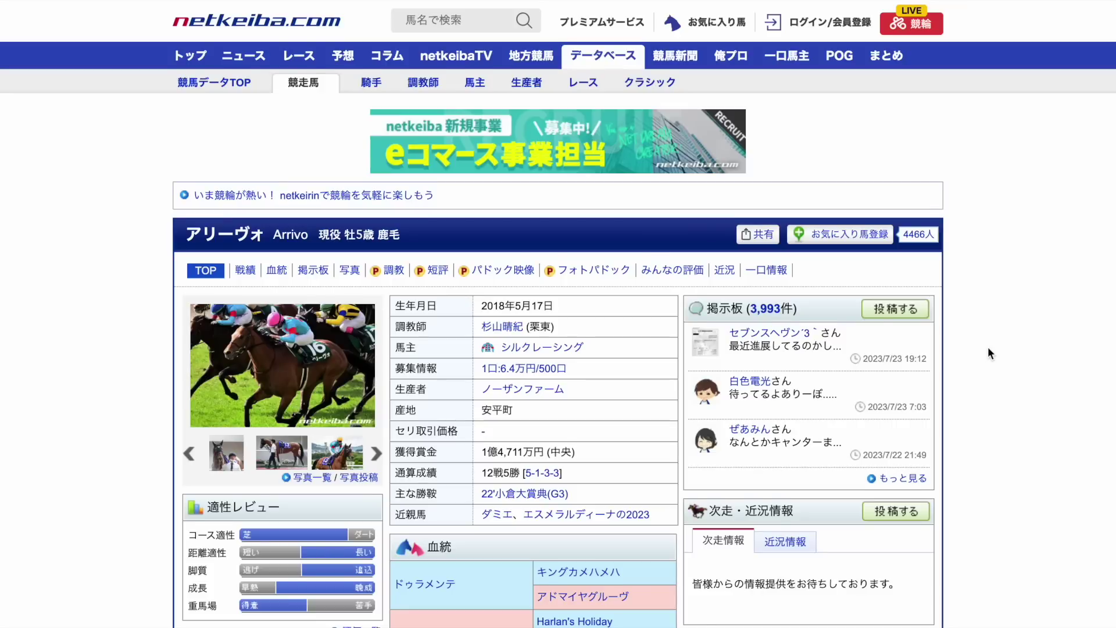
Examine the profile, pedigree and race results (競走成績) of the racehorse アリーヴォ, returning to its profile.
scroll(988, 347, "down", 1)
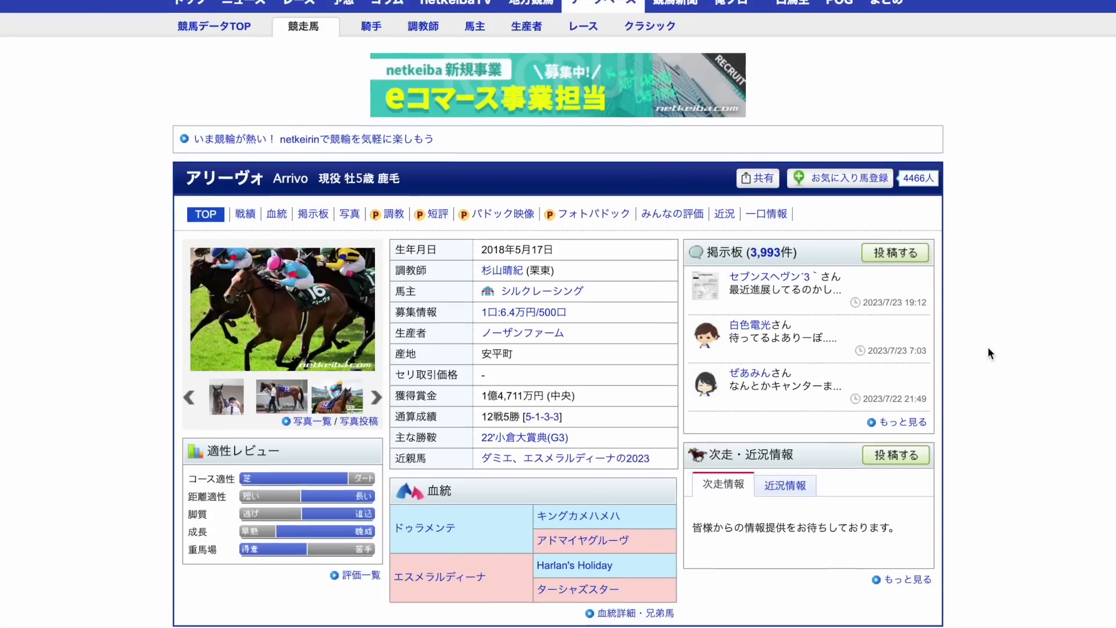
scroll(988, 348, "down", 4)
scroll(988, 348, "down", 2)
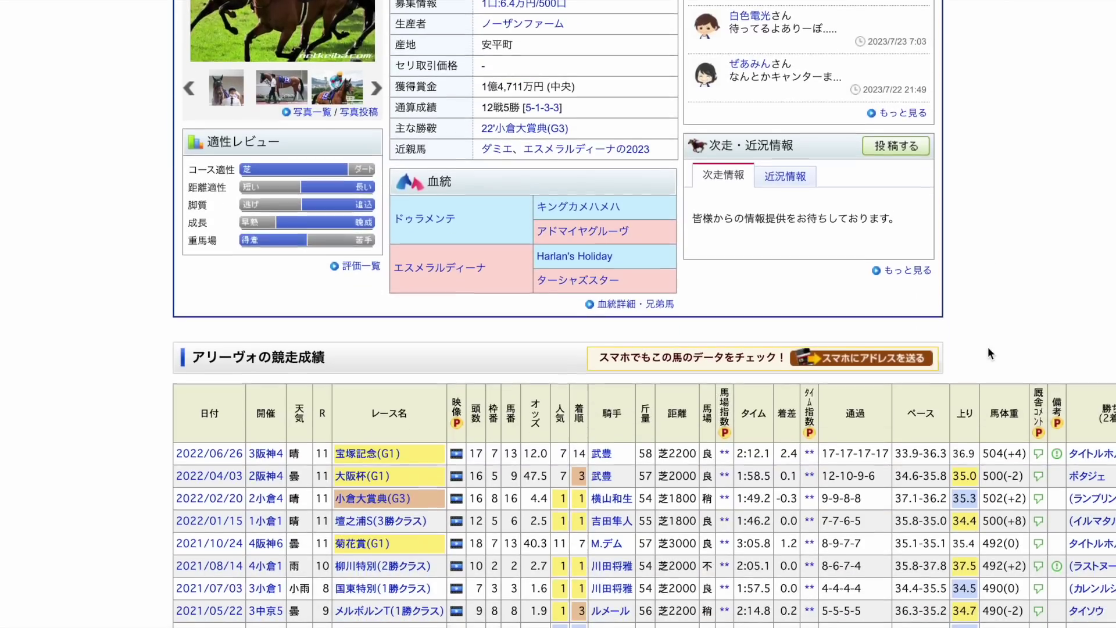
scroll(988, 349, "up", 1)
scroll(988, 349, "down", 1)
scroll(988, 348, "down", 1)
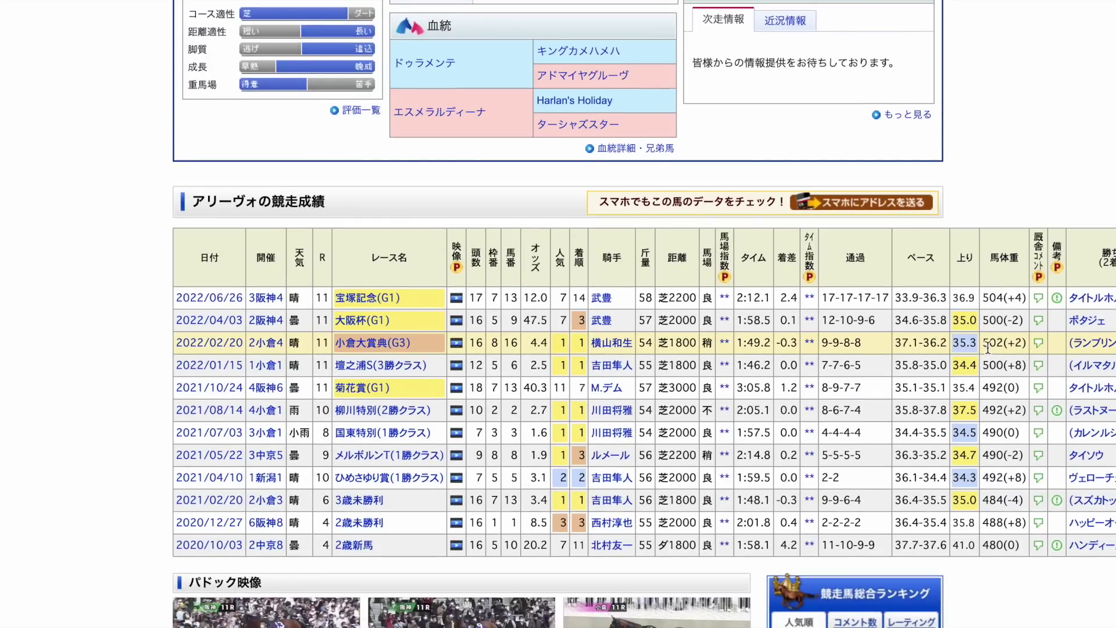
scroll(987, 348, "up", 1)
scroll(153, 241, "up", 4)
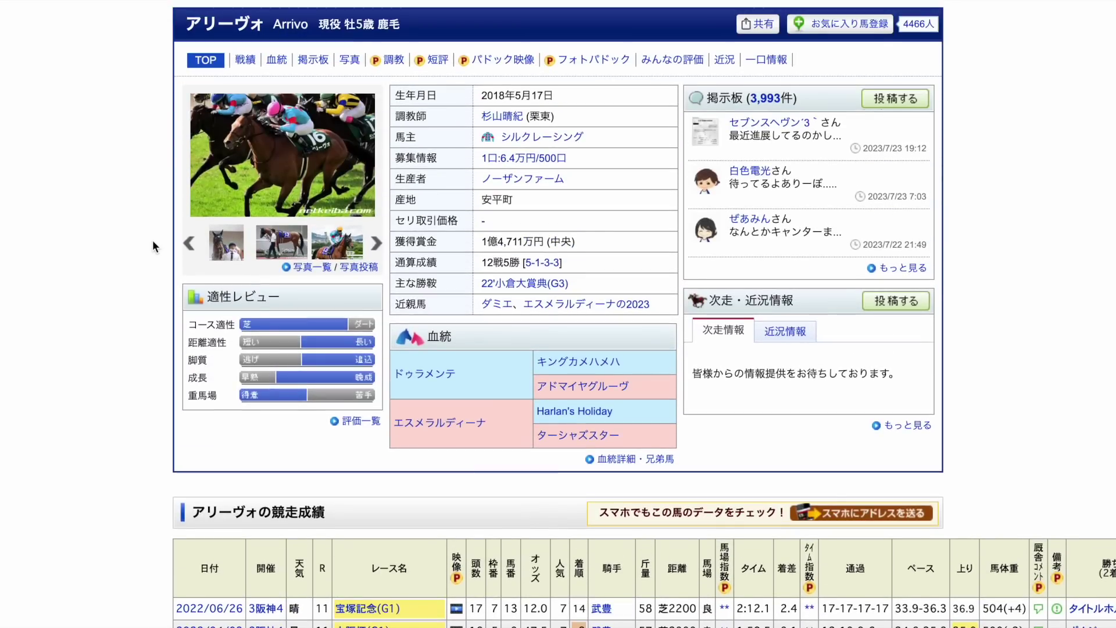
scroll(152, 241, "up", 1)
scroll(153, 244, "up", 3)
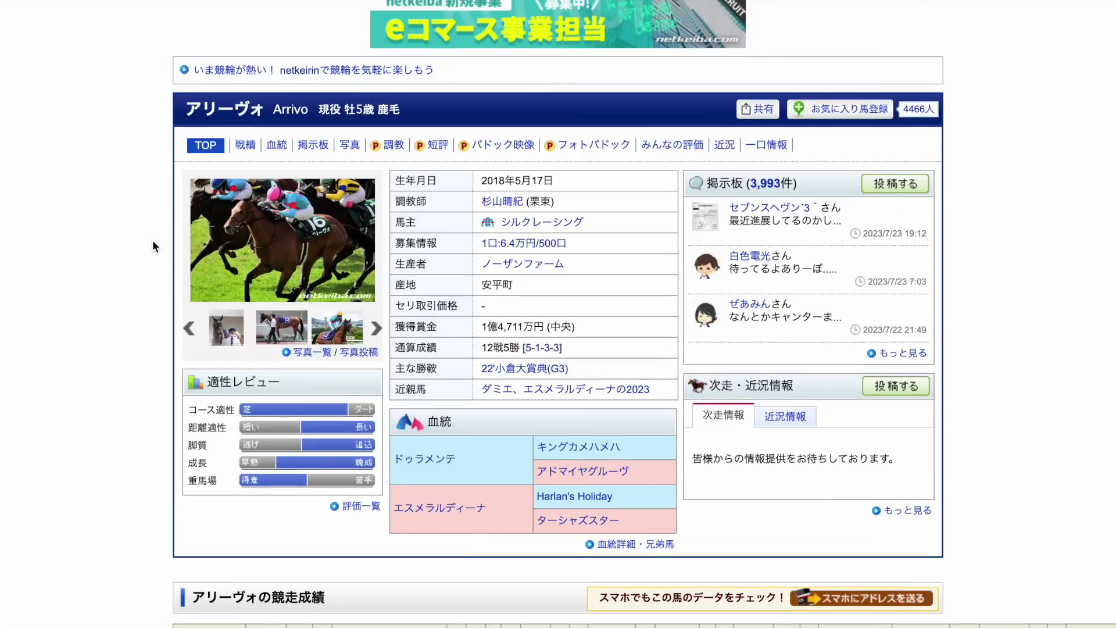